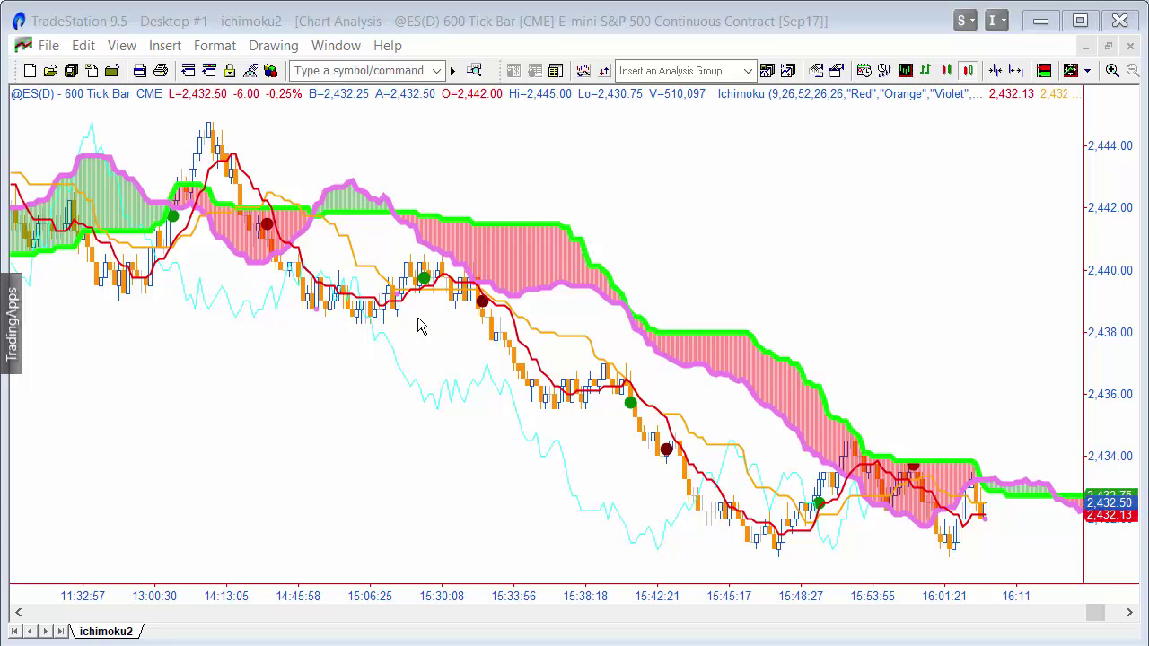
Step: Set the _IchimokuSM study's status to Off in the Analysis Techniques list
click(217, 49)
click(231, 97)
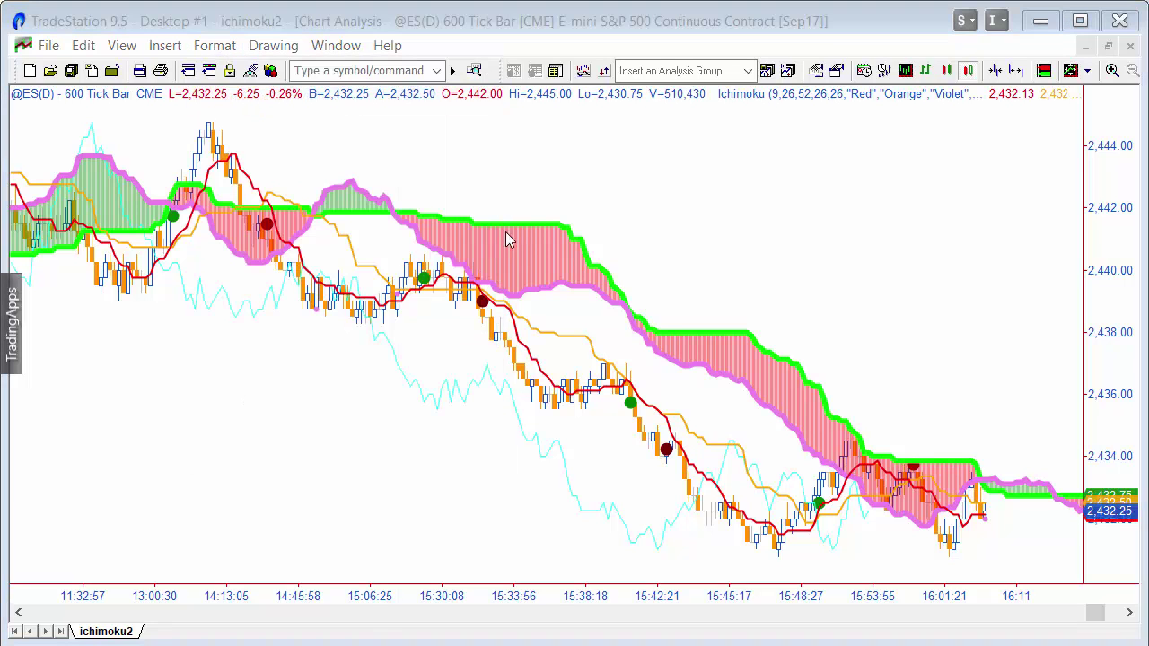
click(659, 226)
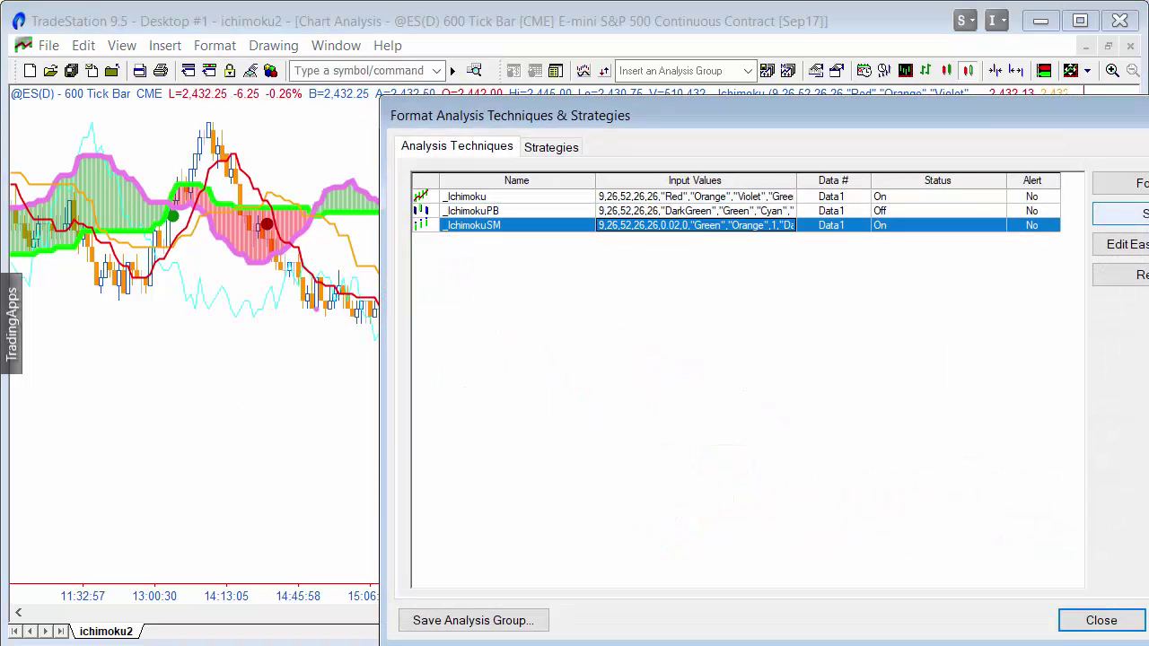
click(1104, 619)
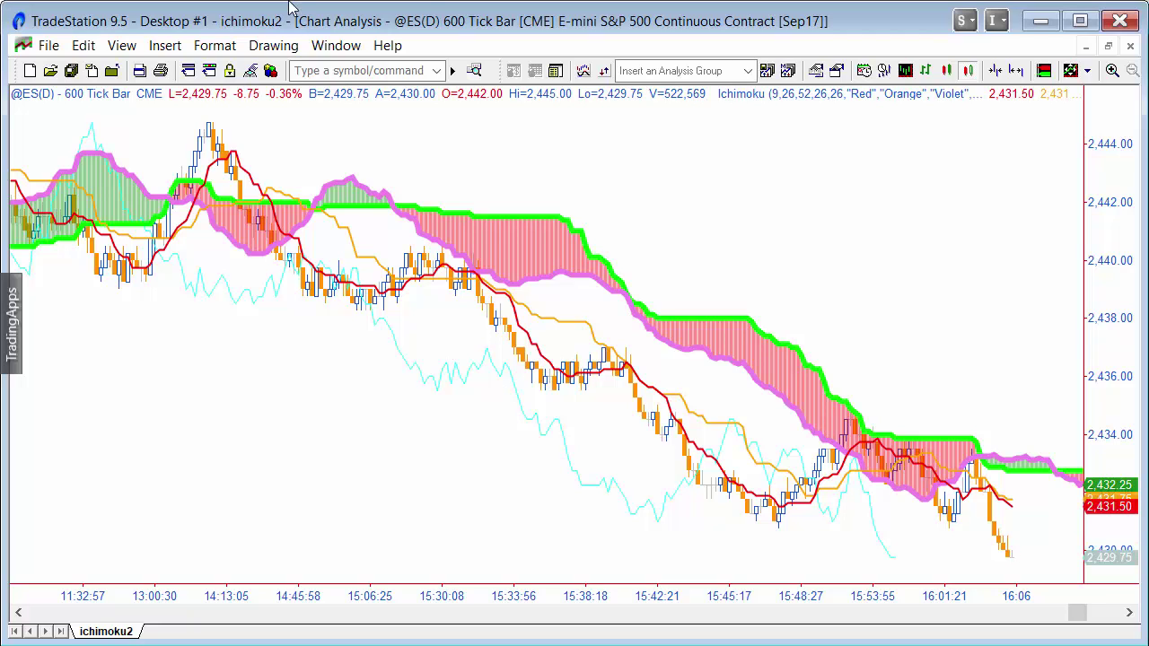
right_click(238, 403)
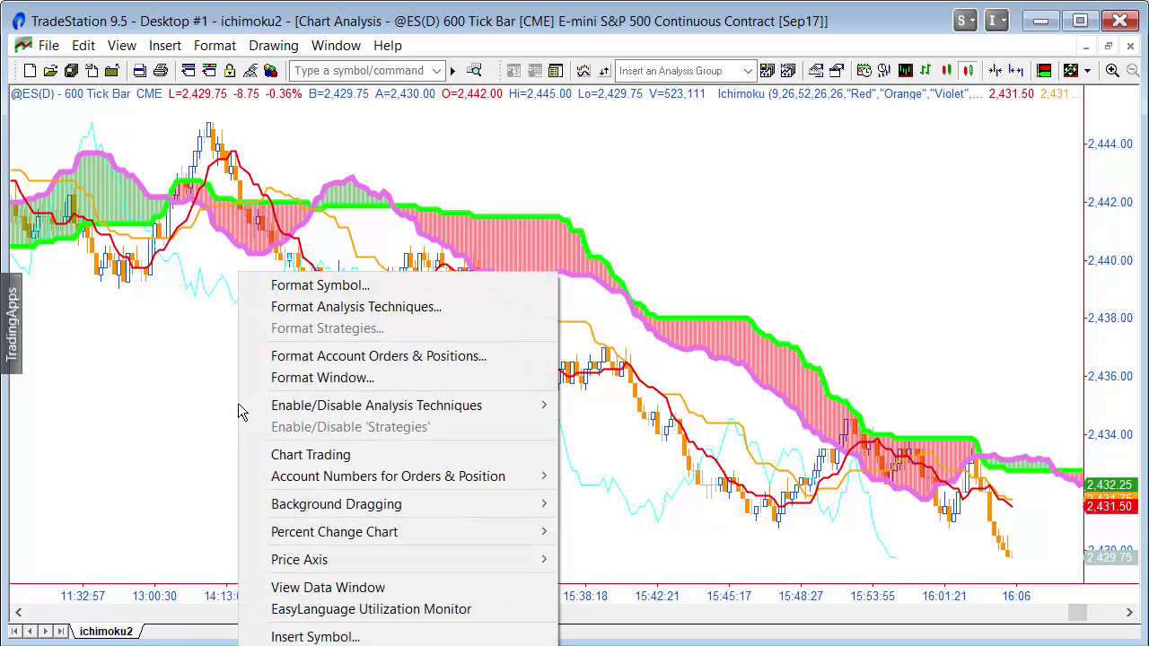
click(349, 381)
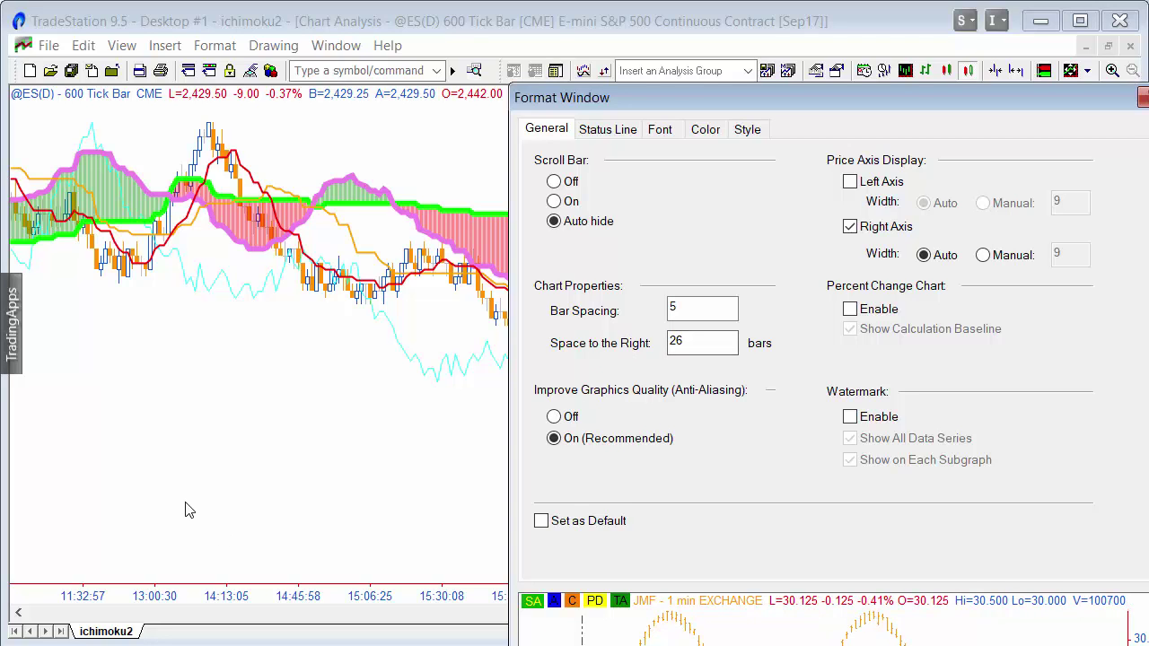
click(252, 382)
click(898, 97)
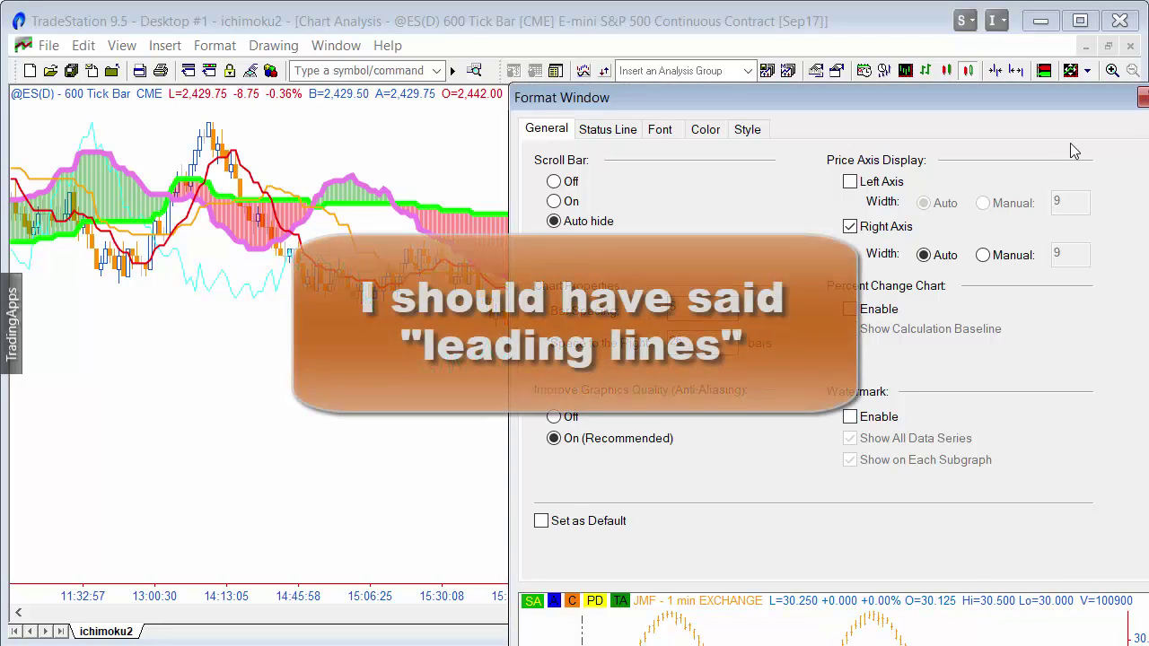
click(1143, 98)
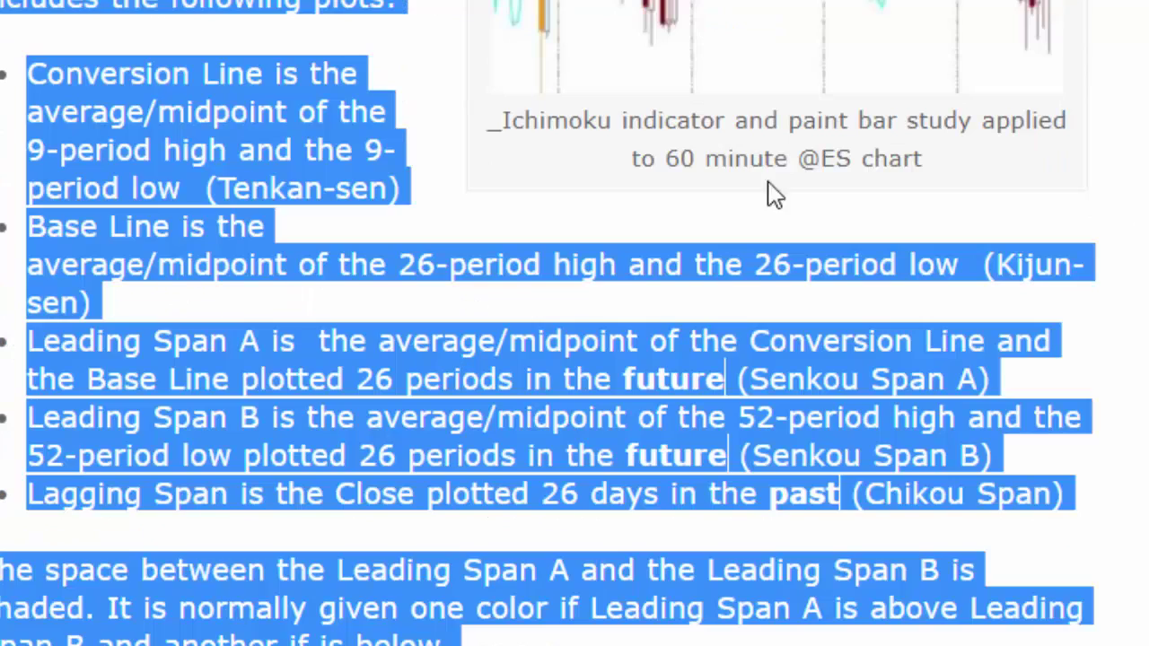
Step: Deselect the highlighted _Ichimoku plot description text on the TradingApps page
click(525, 125)
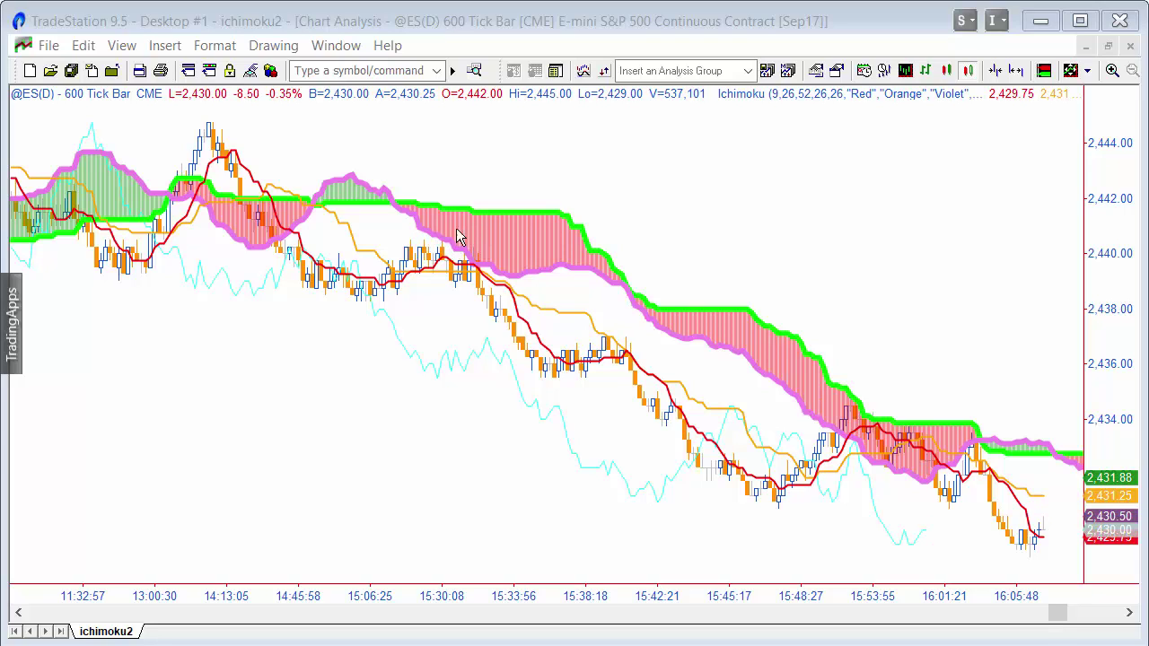
click(215, 47)
click(259, 95)
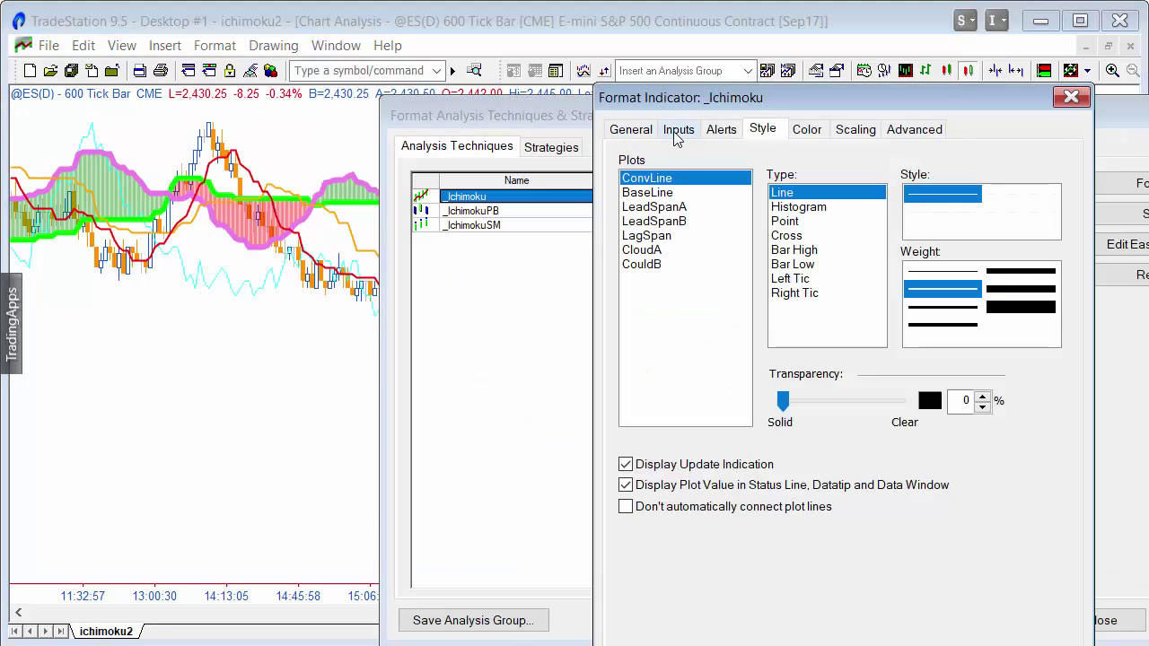
click(675, 132)
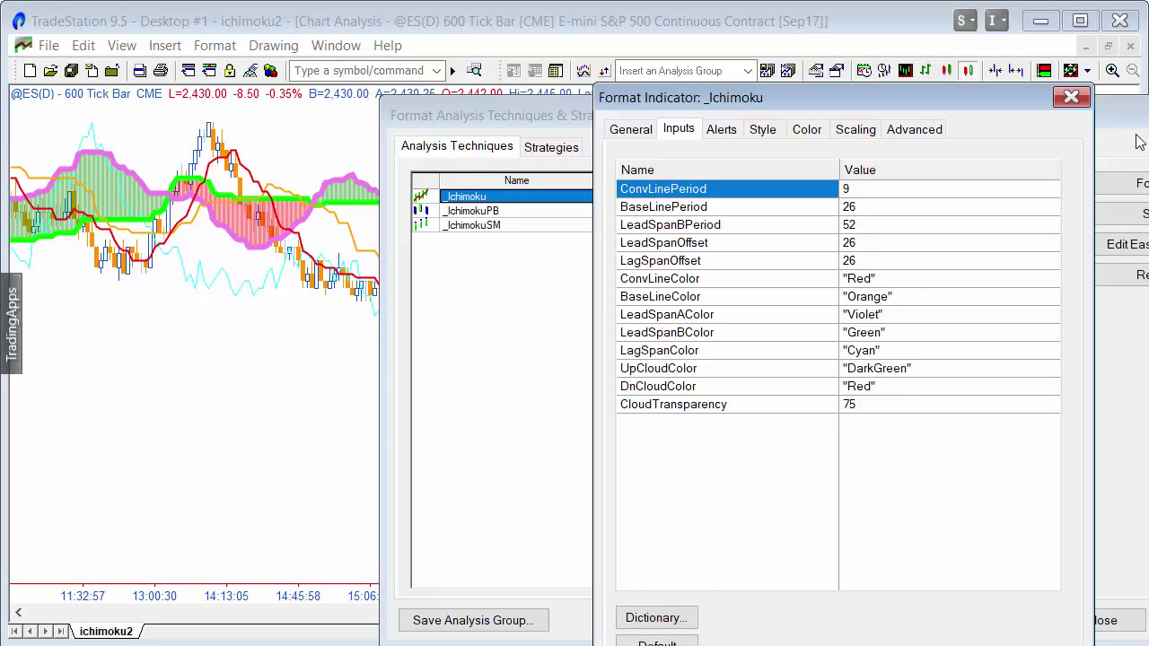
click(1073, 99)
click(1084, 626)
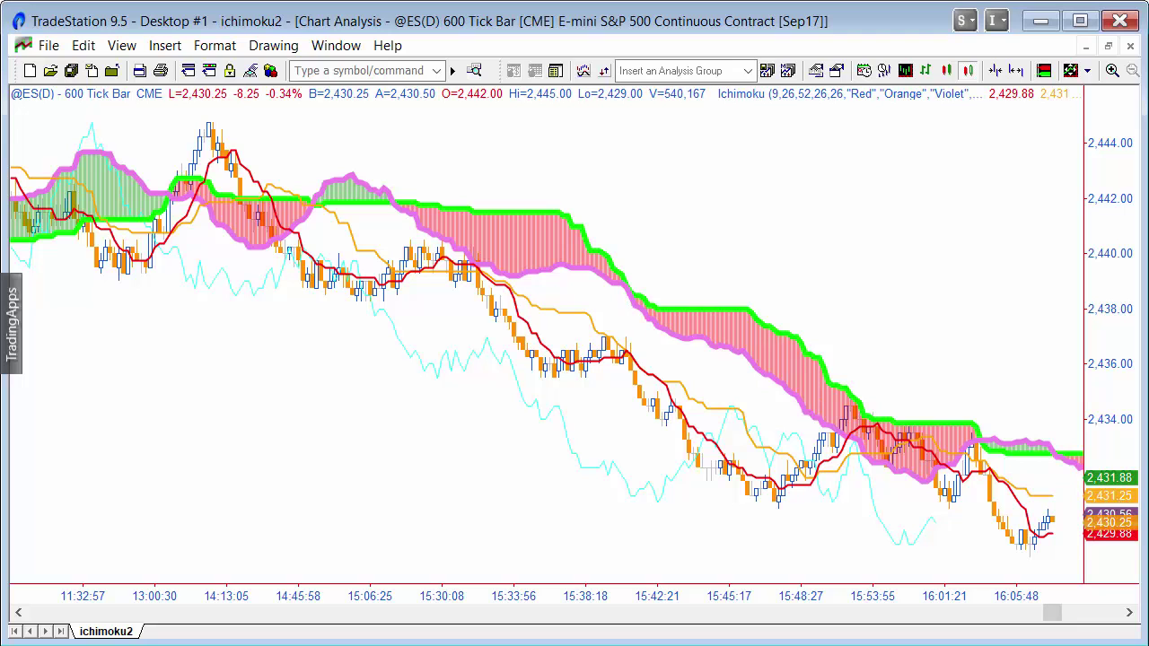
drag(1053, 613, 763, 566)
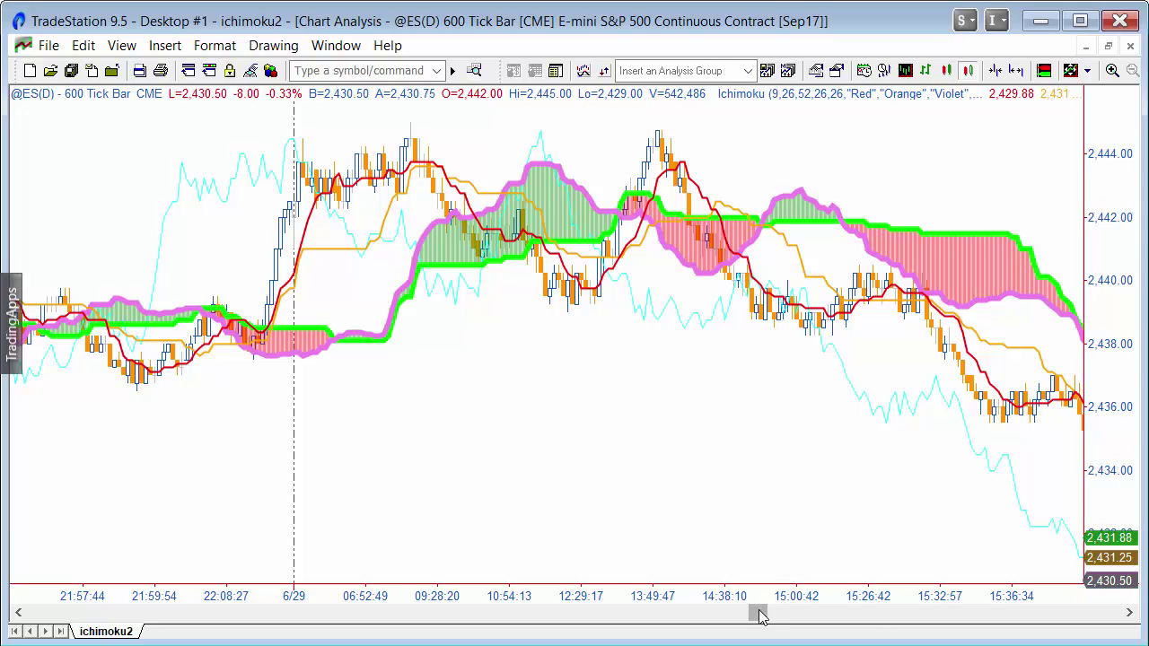
drag(763, 616, 1128, 645)
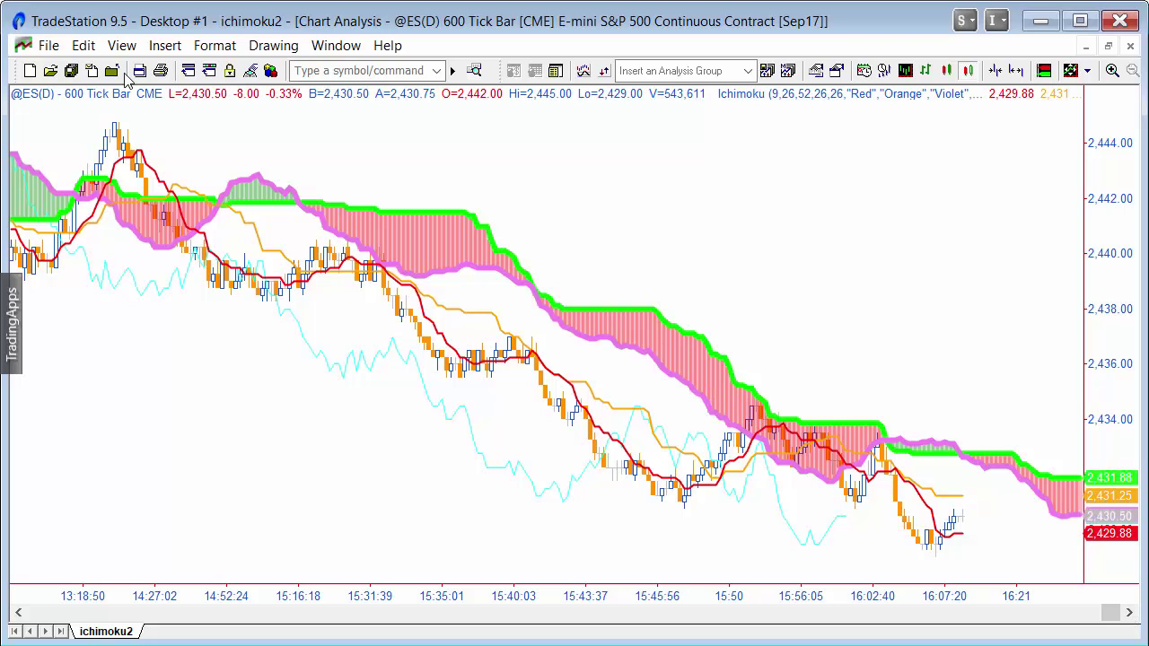
Step: Change the _Ichimoku study's CloudTransparency input from 75 to 25
click(215, 46)
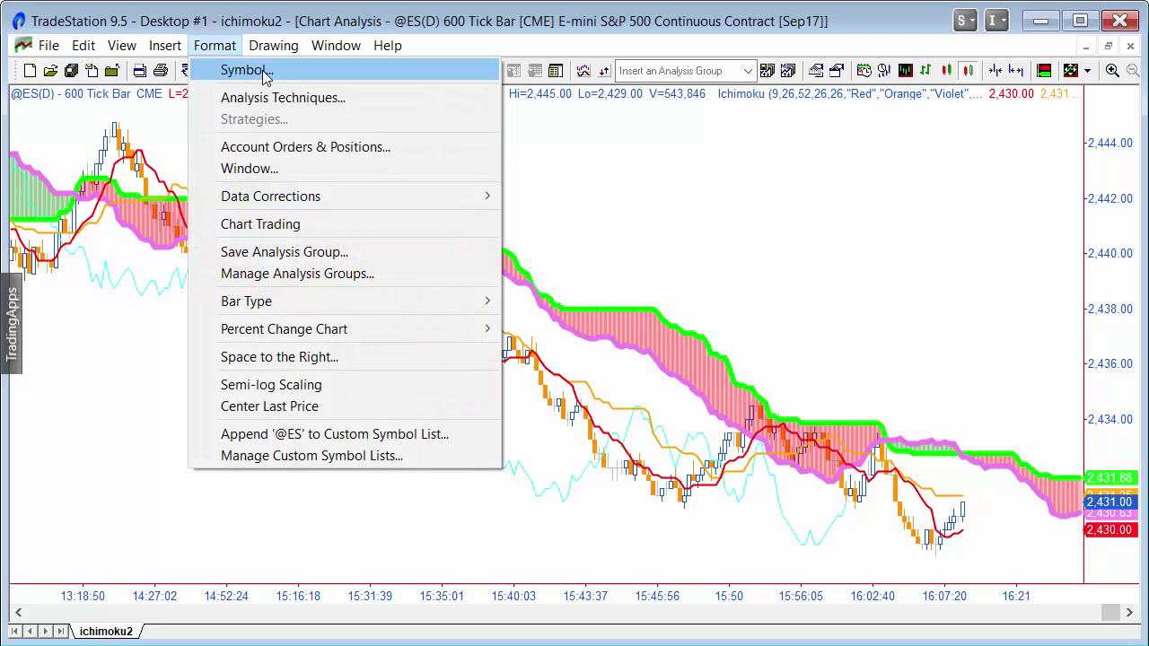
click(275, 99)
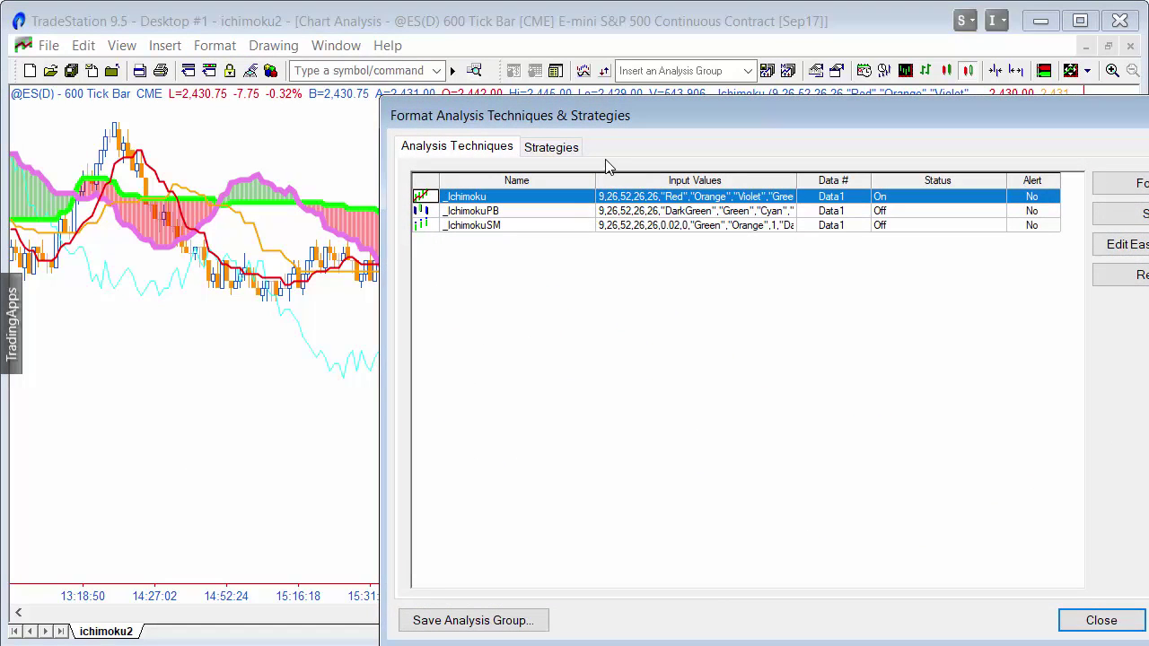
double_click(604, 195)
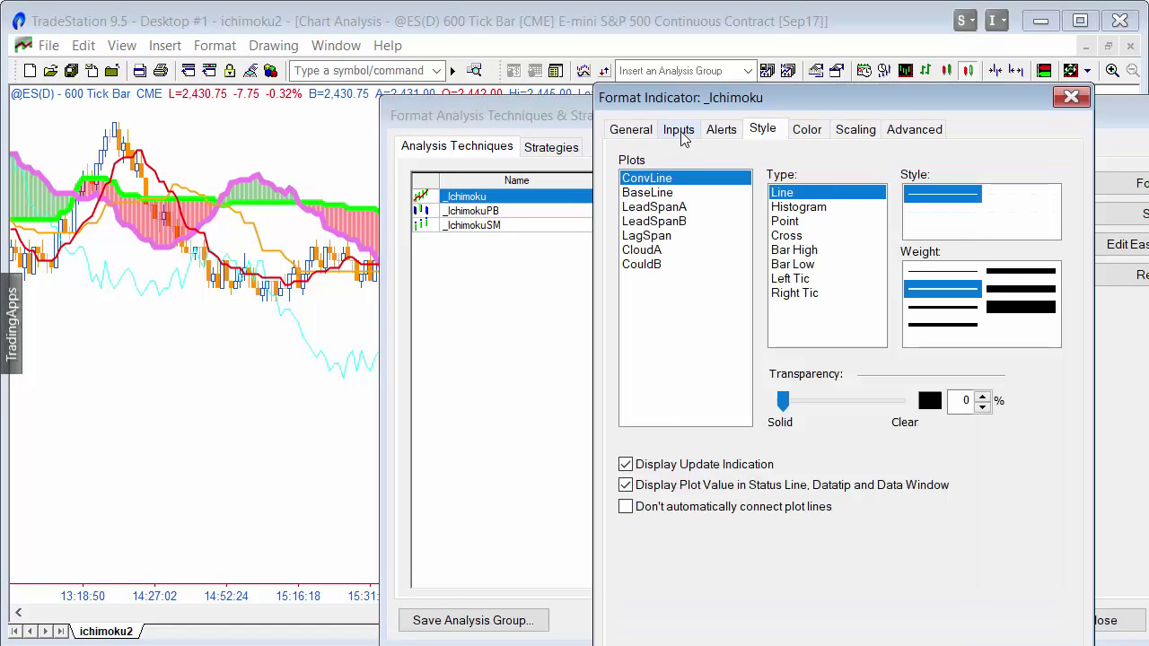
click(680, 130)
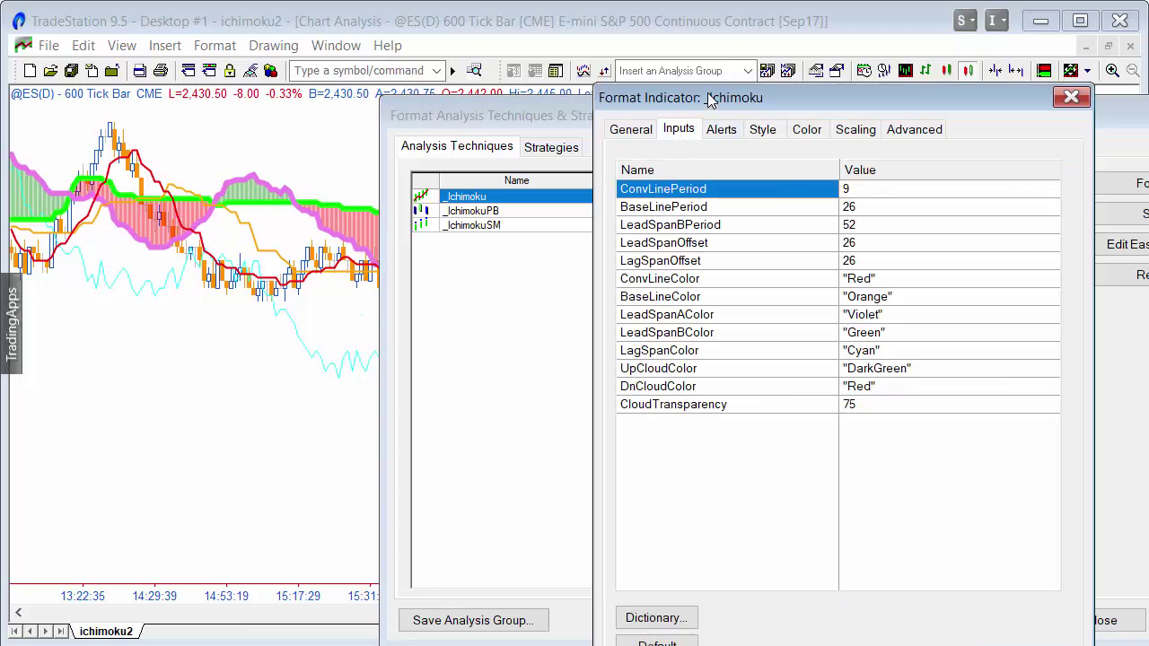
drag(715, 106, 348, 46)
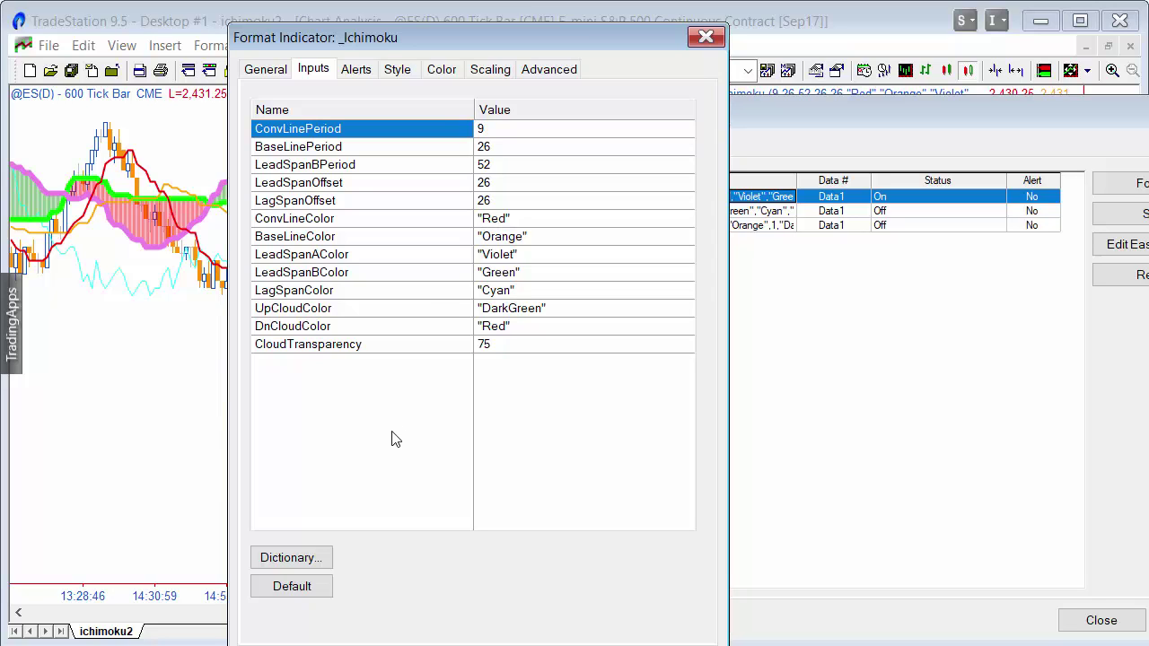
click(503, 350)
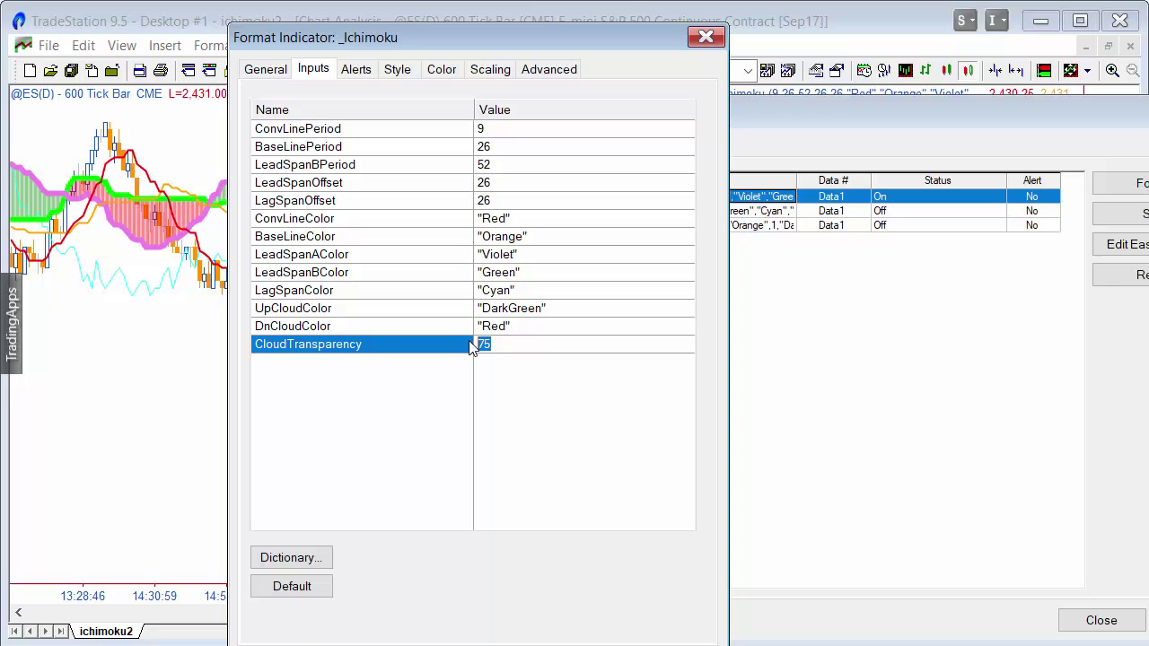
text(25)
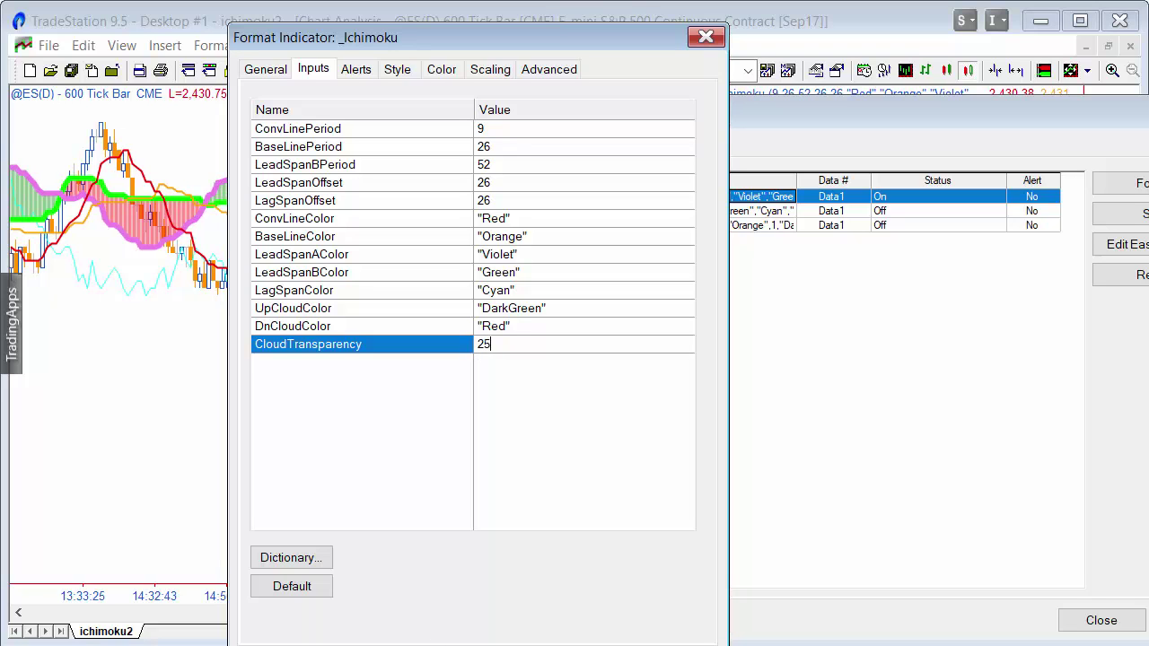
key(Return)
key(Return)
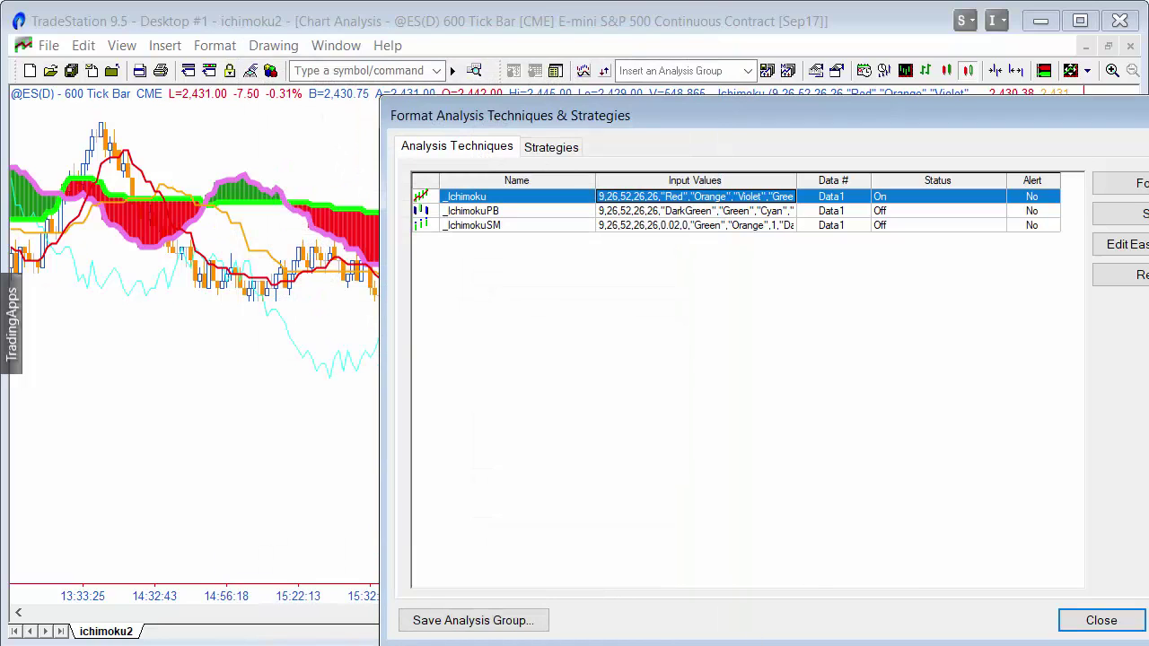
click(1126, 623)
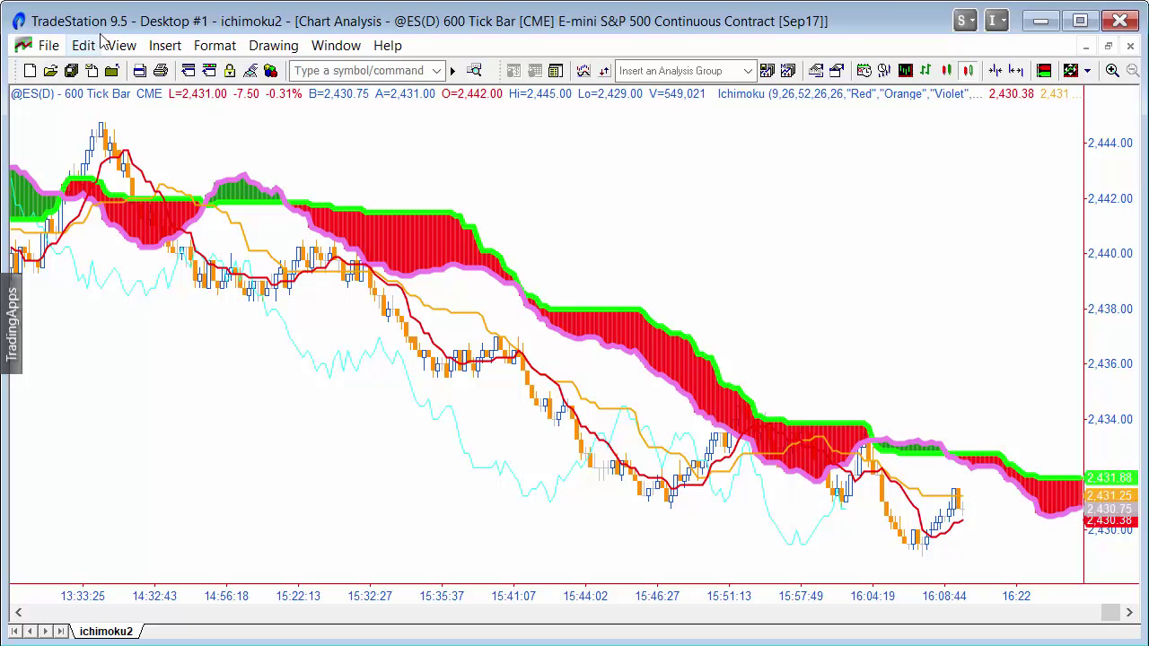
Step: Set the _Ichimoku CloudTransparency input back to 75 for a lighter cloud
click(227, 52)
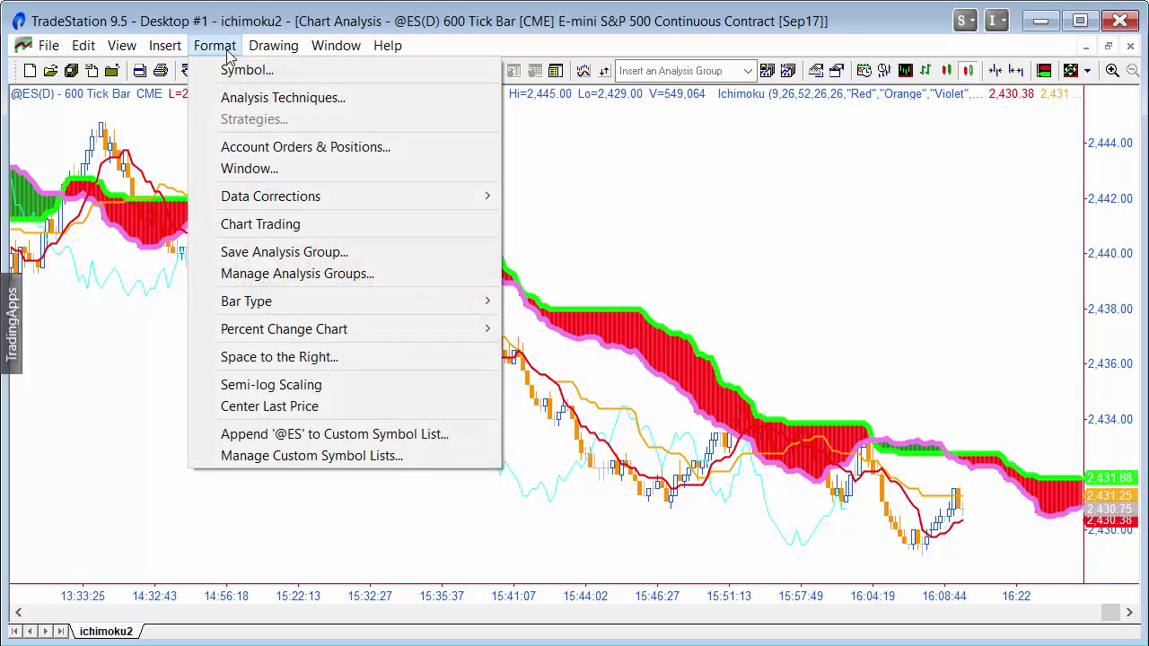
click(278, 97)
double_click(359, 196)
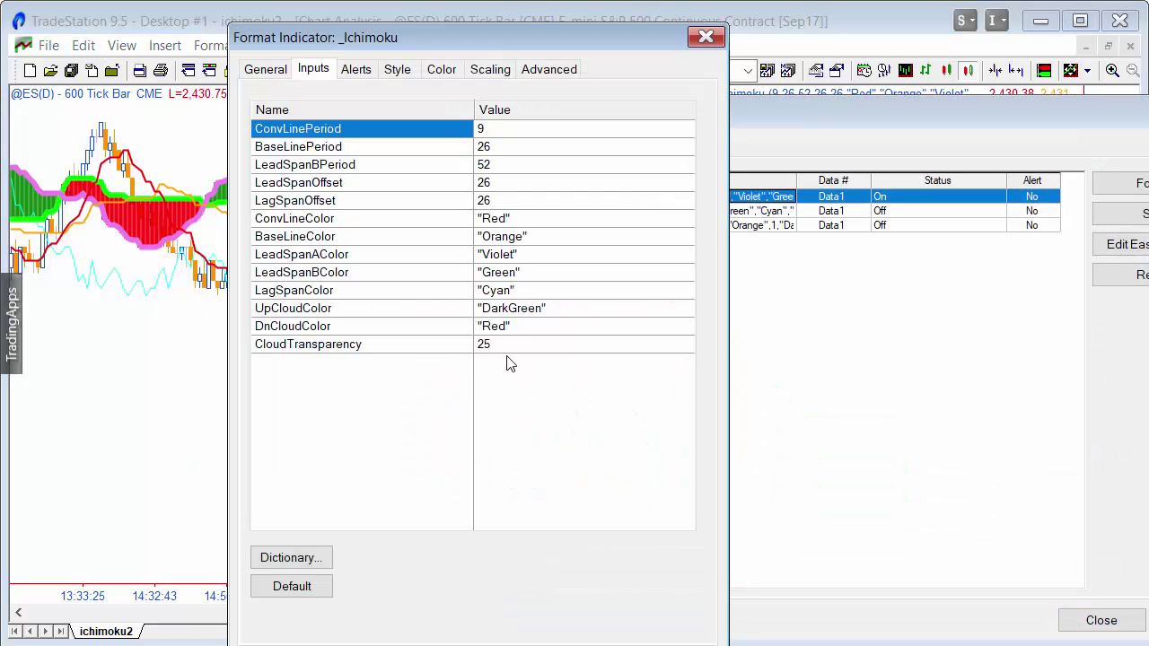
click(497, 344)
key(Return)
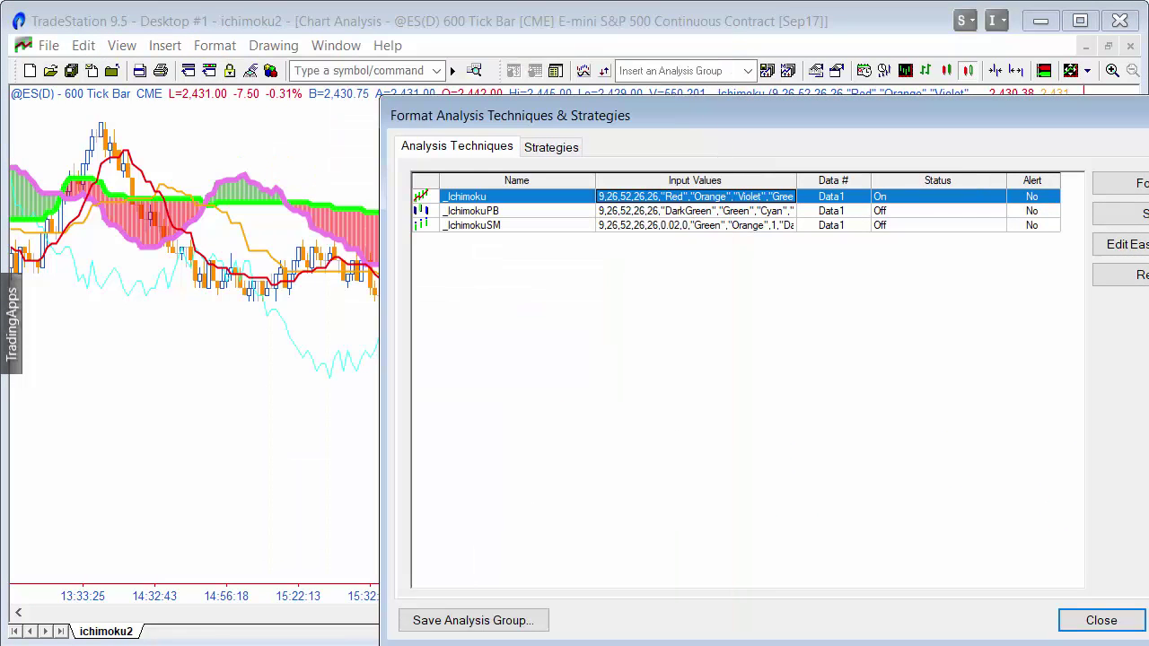
click(1133, 623)
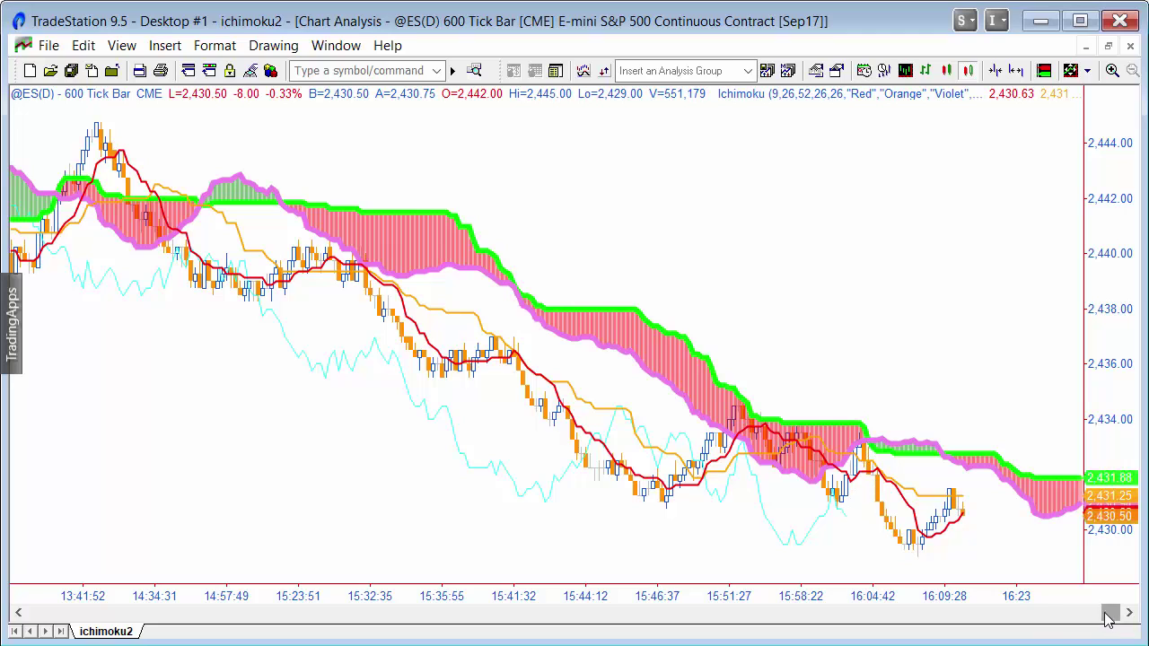
Step: Scroll the chart back to the 6/29 bars where the cloud alternates green and red
drag(1112, 618, 711, 644)
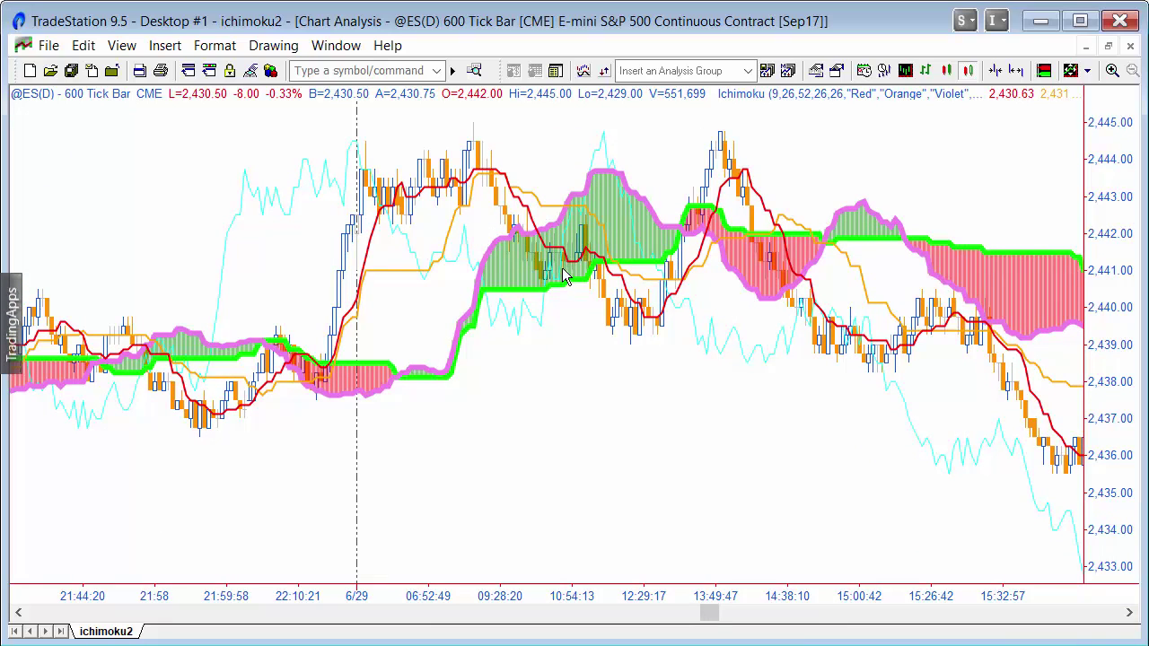